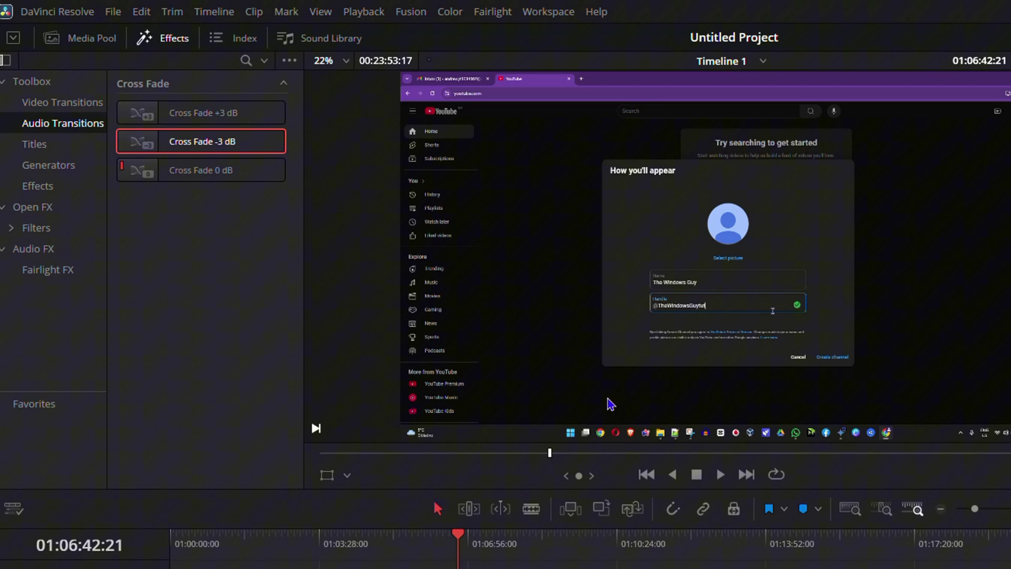
Show the Sound Library panel and launch File > Import > Media
left_click(309, 37)
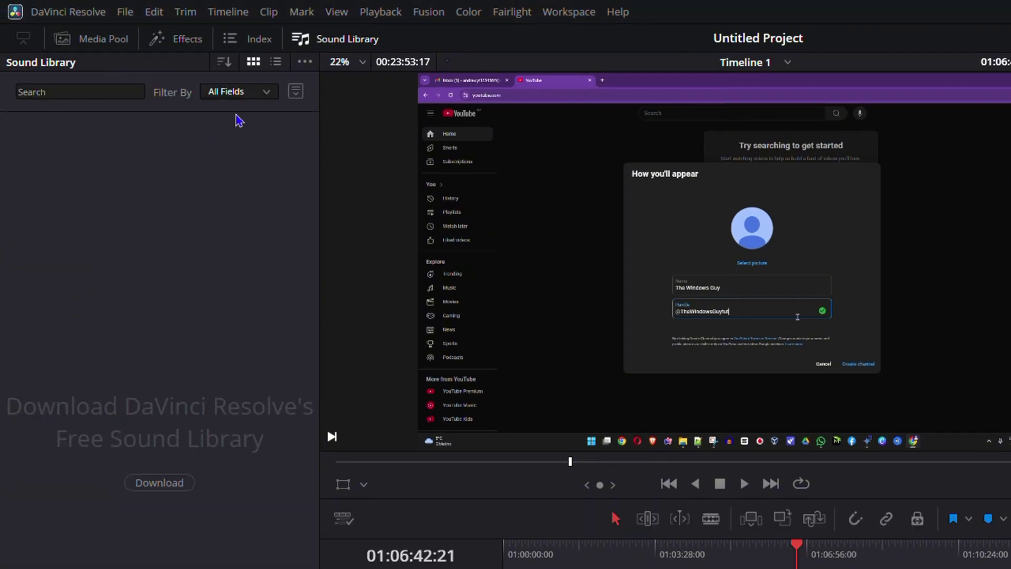
left_click(124, 11)
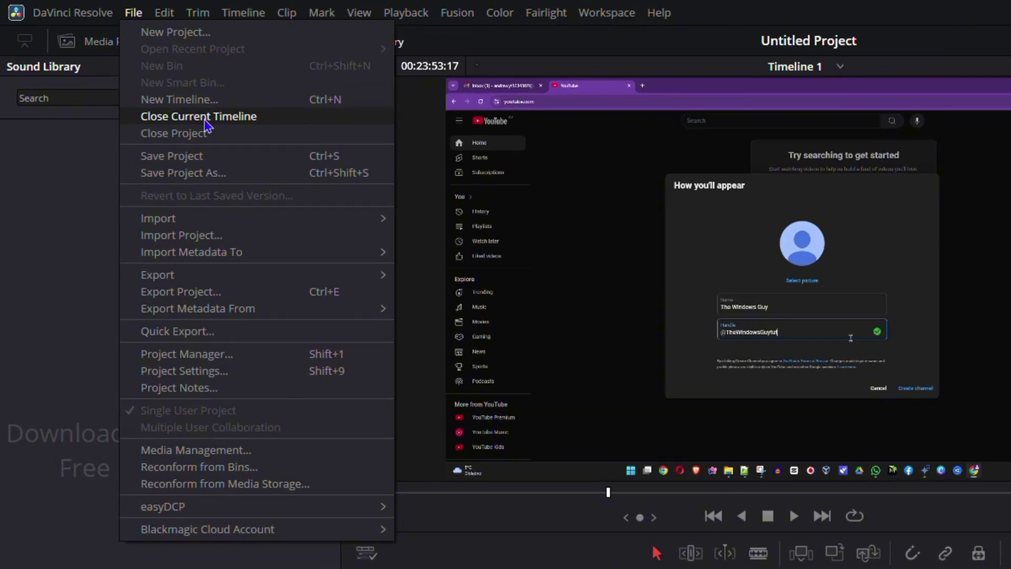
mouse_move(159, 218)
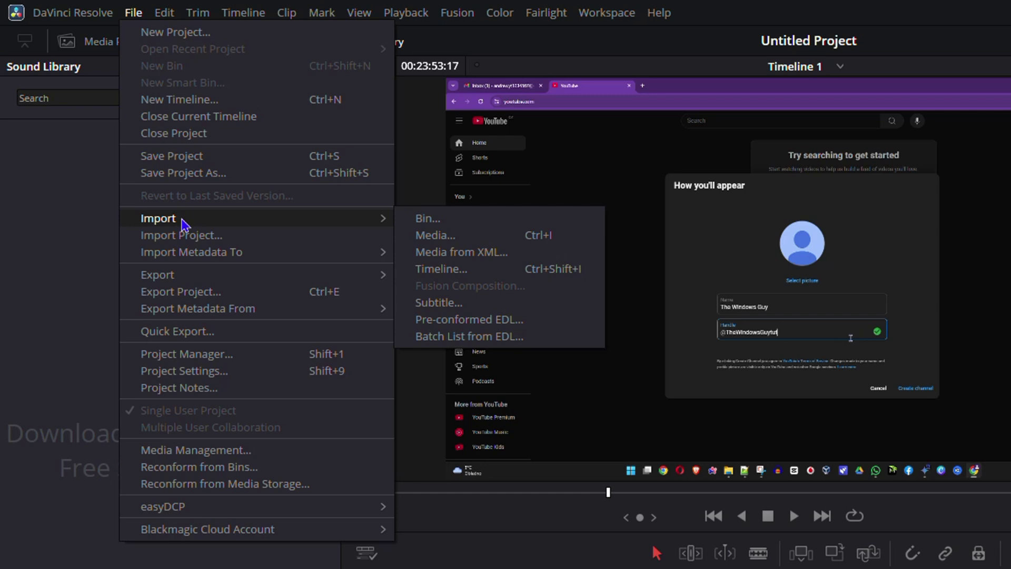
left_click(456, 239)
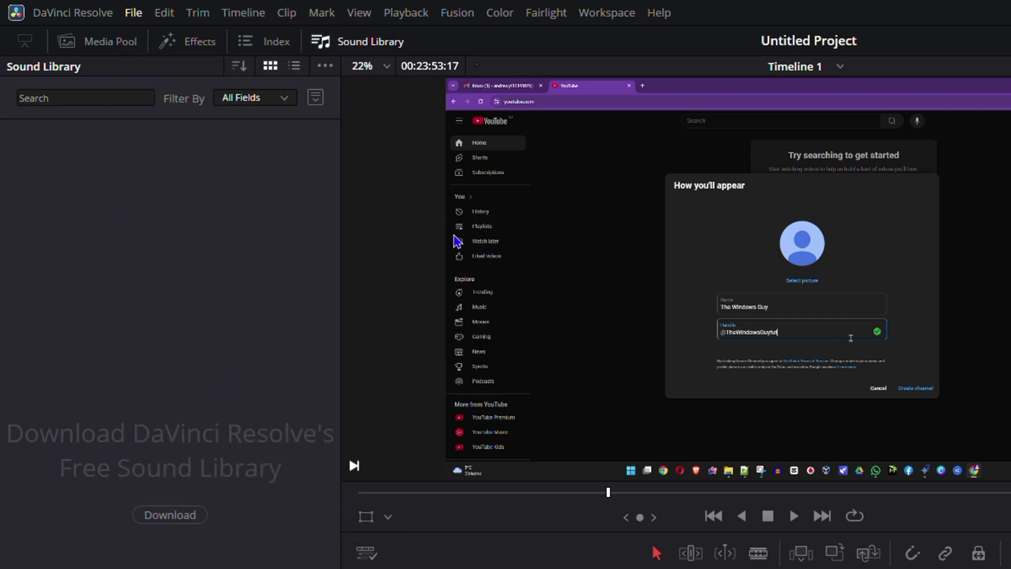
Pick the test video from the Downloads folder in Import Media and confirm the import
left_click(78, 192)
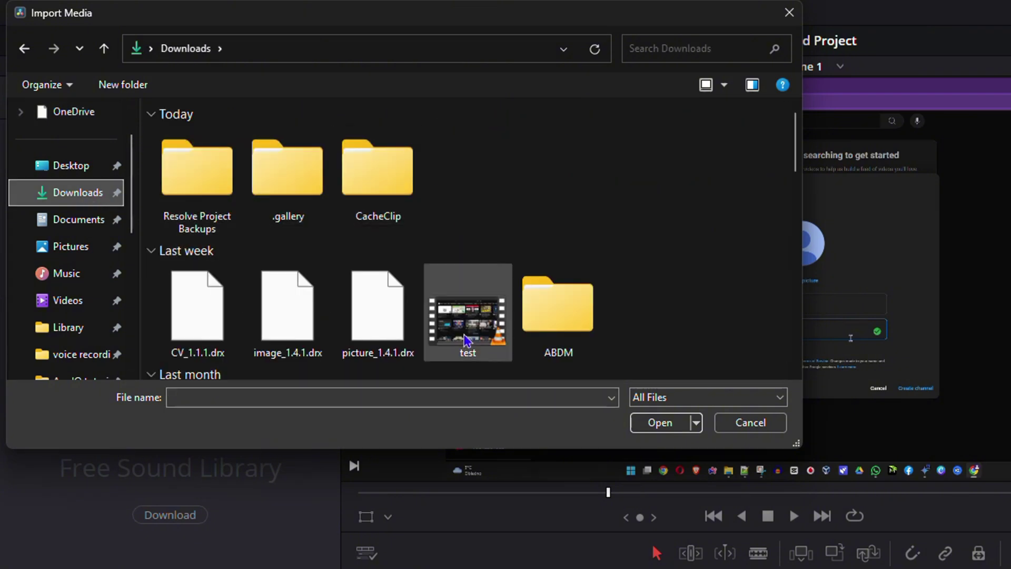
left_click(475, 340)
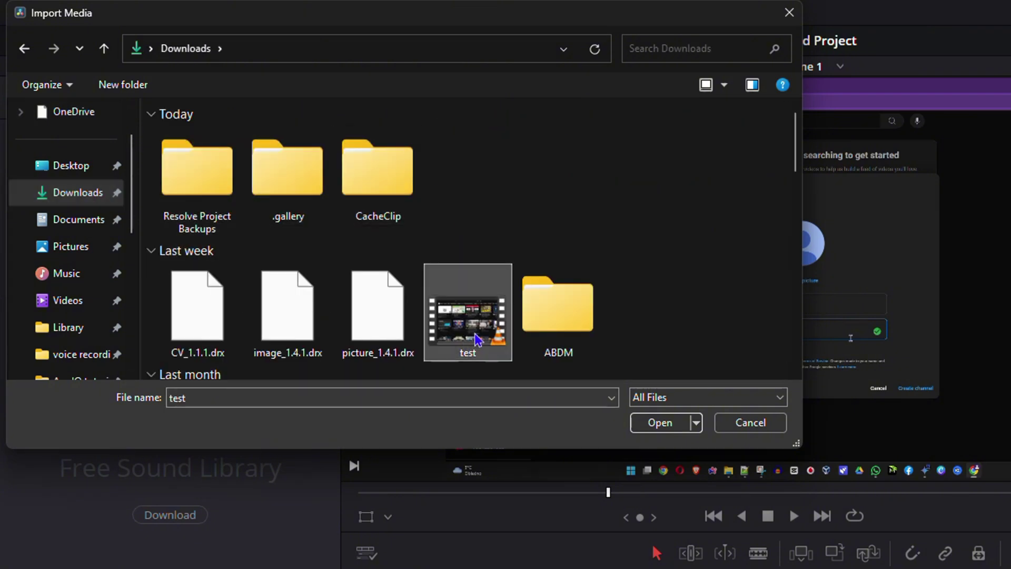
left_click(662, 422)
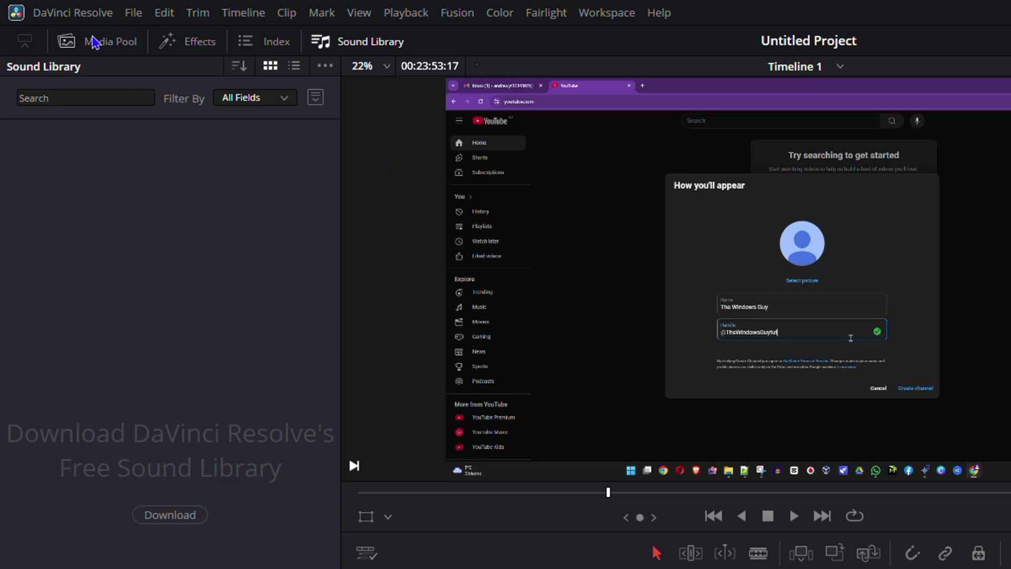
Show the Media Pool, preview test.mp4 in the viewer, and open its context menu
left_click(110, 41)
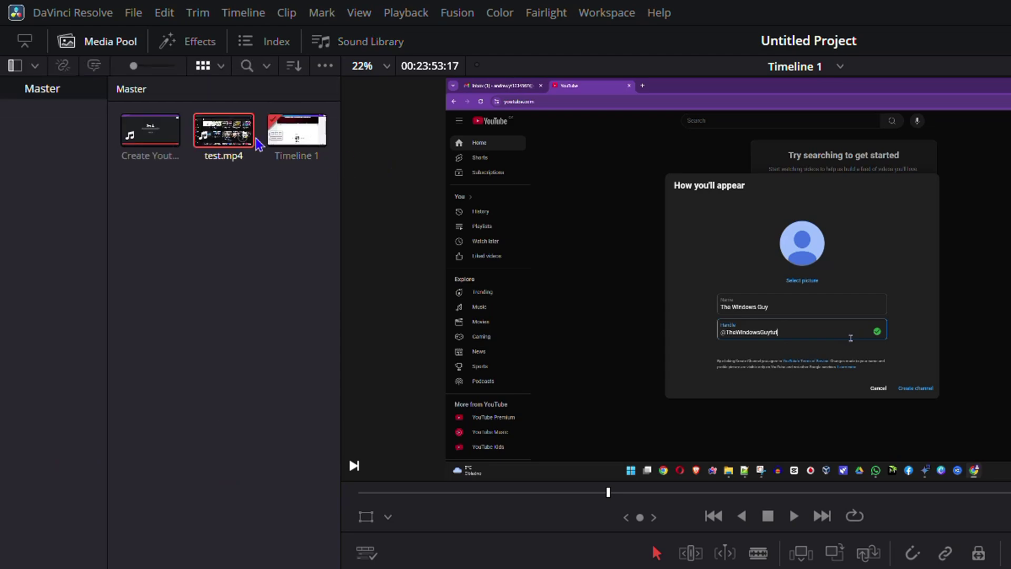
double_click(223, 131)
right_click(218, 147)
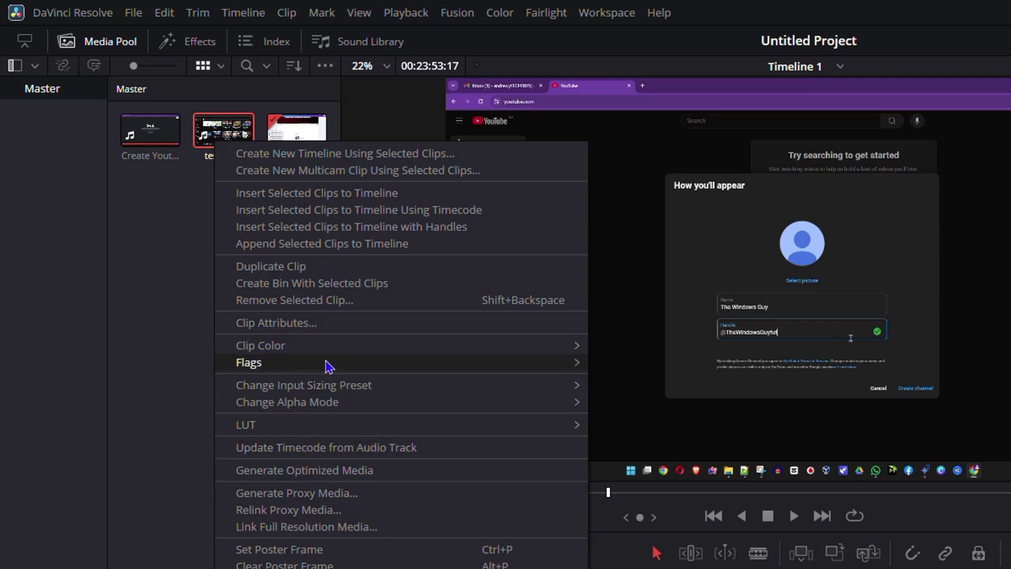
Remove test.mp4 from the Media Pool, then drag test from Explorer's Downloads back in
left_click(335, 306)
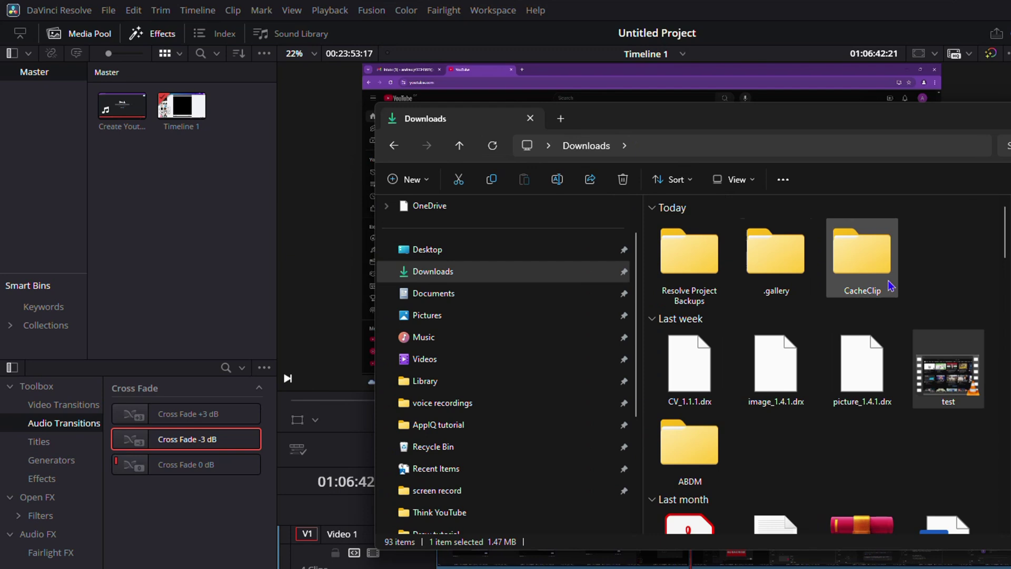
left_click(947, 374)
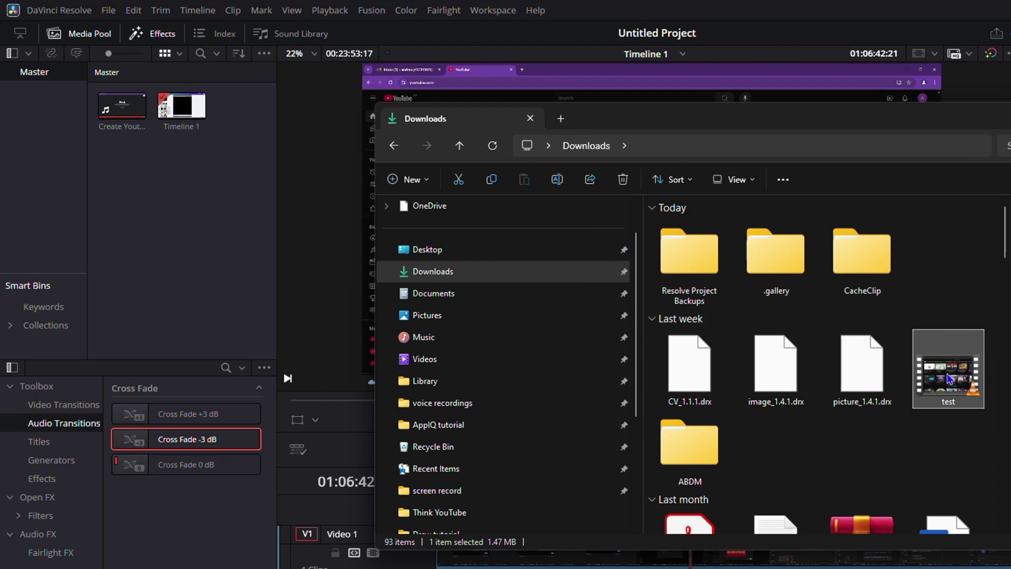
mouse_move(950, 378)
left_mouse_down()
mouse_move(181, 158)
mouse_move(167, 197)
left_mouse_up()
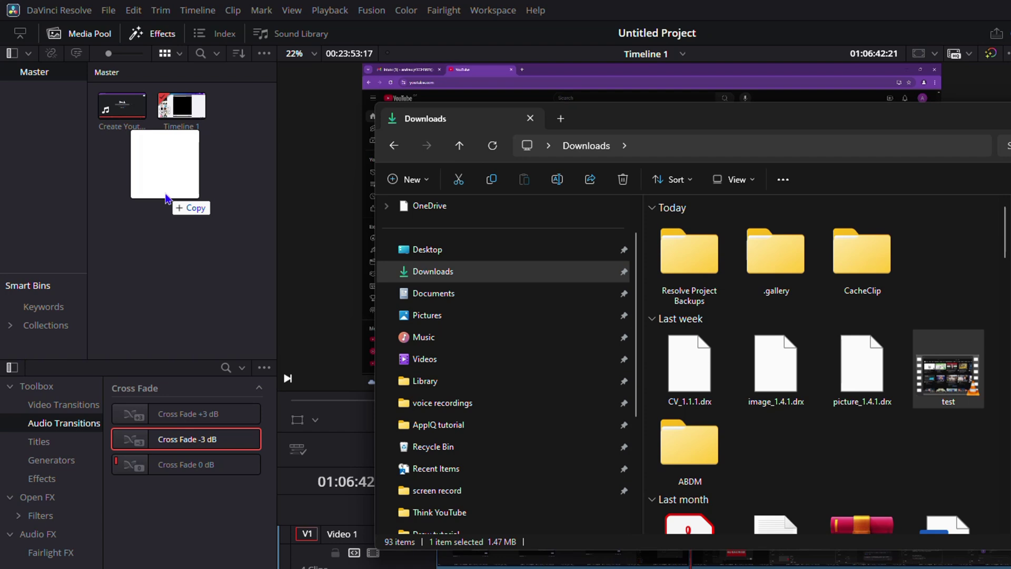
left_click_drag(168, 198, 182, 221)
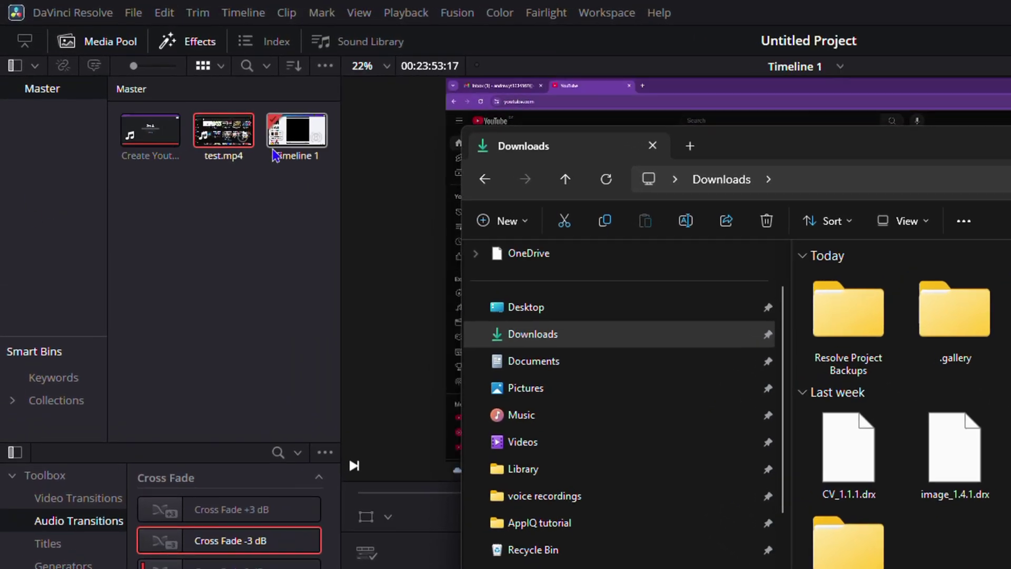
mouse_move(182, 107)
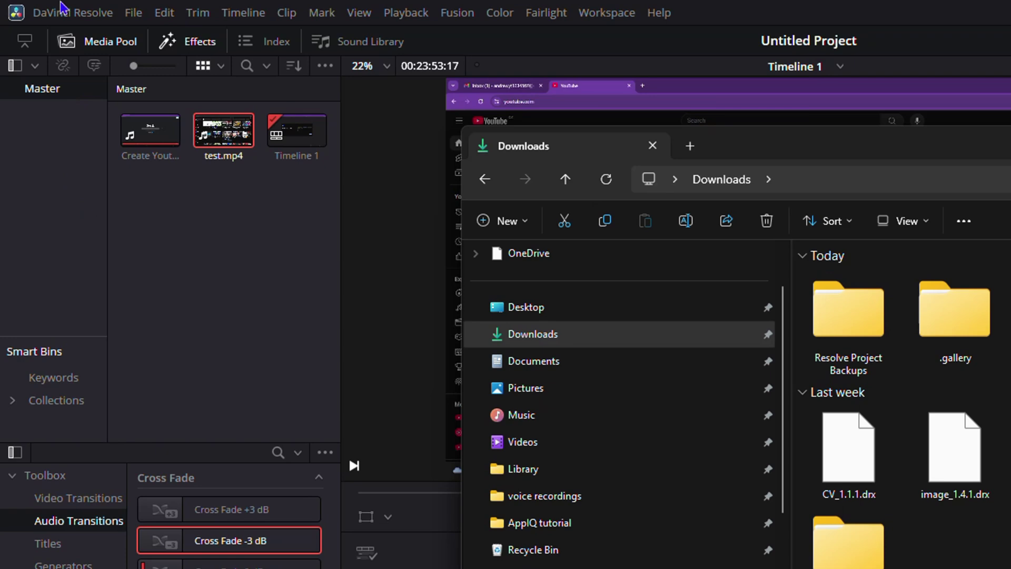
Re-show the Media Pool, drag the 'dmmy text' image into it, and close Explorer
left_click(111, 41)
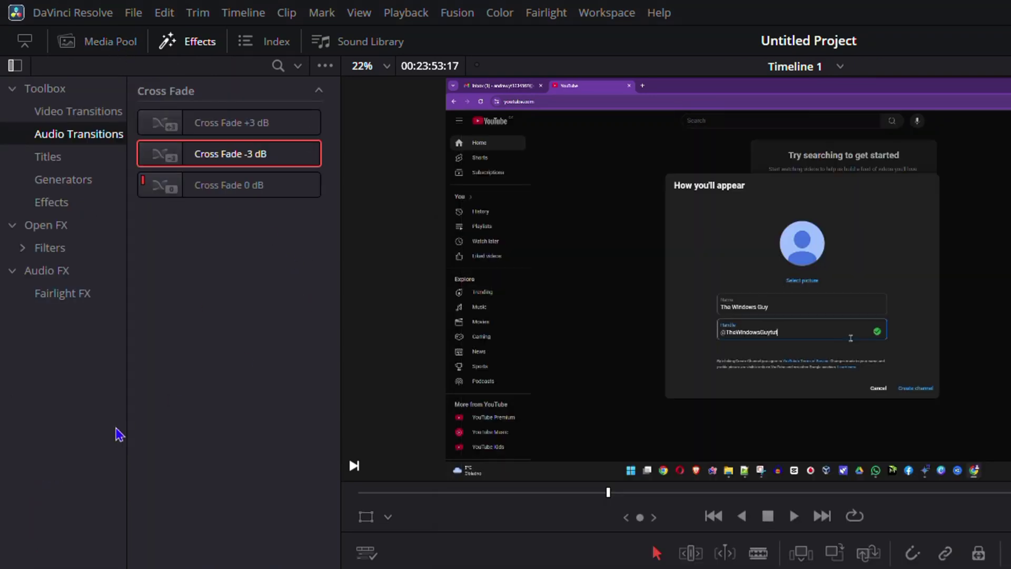
left_click(90, 43)
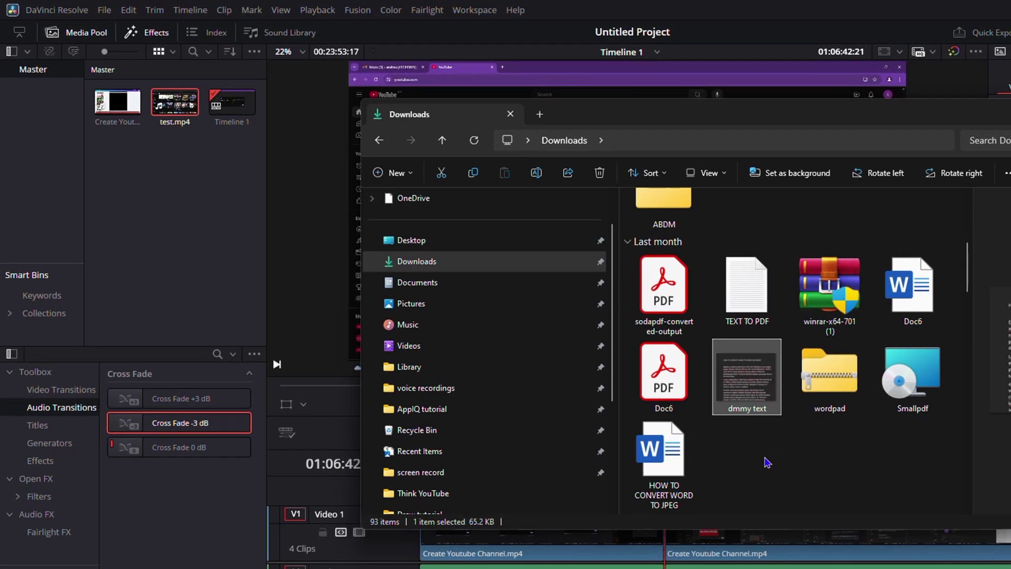
mouse_move(746, 379)
left_mouse_down()
mouse_move(196, 251)
mouse_move(180, 235)
left_mouse_up()
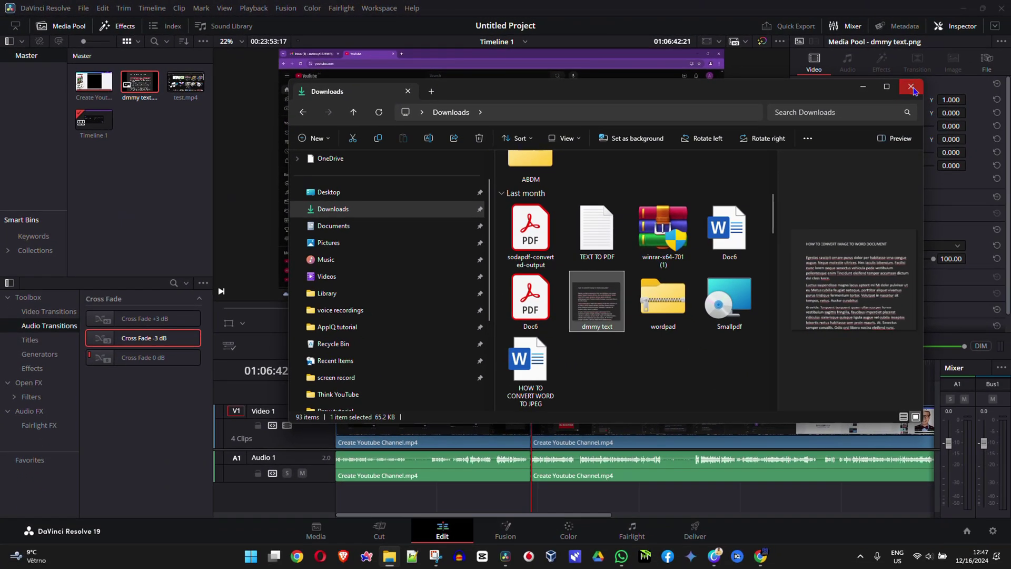
left_click(913, 88)
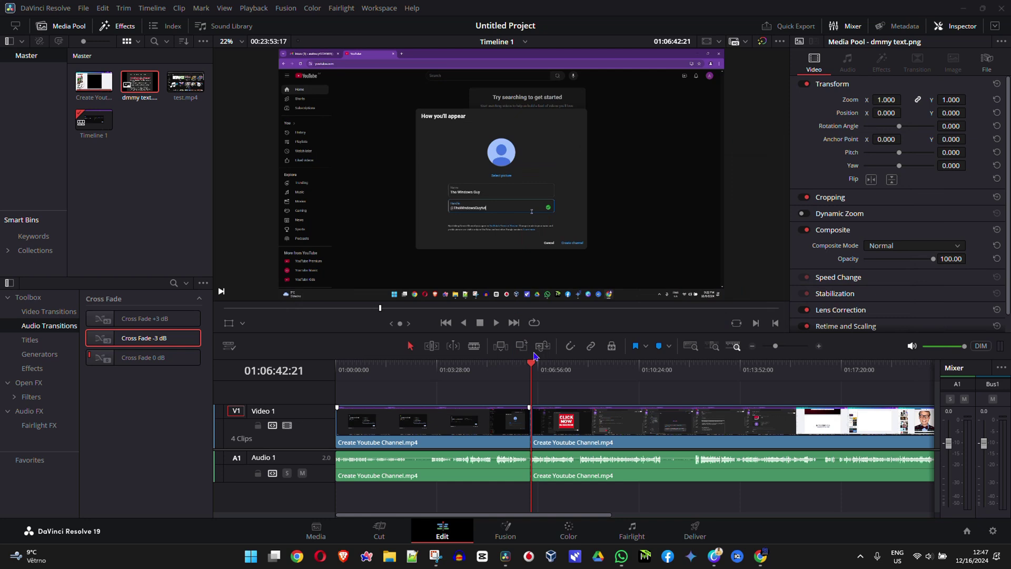